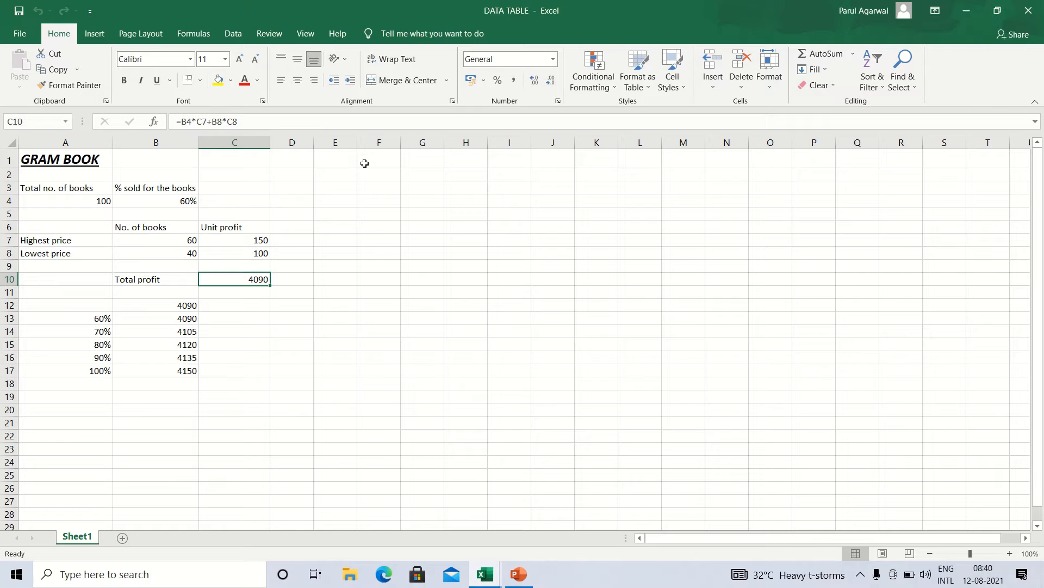
Step: Review the GRAM BOOK inputs: total number of books in A4, percentage sold in B4 and highest-price unit profit in C7
click(76, 199)
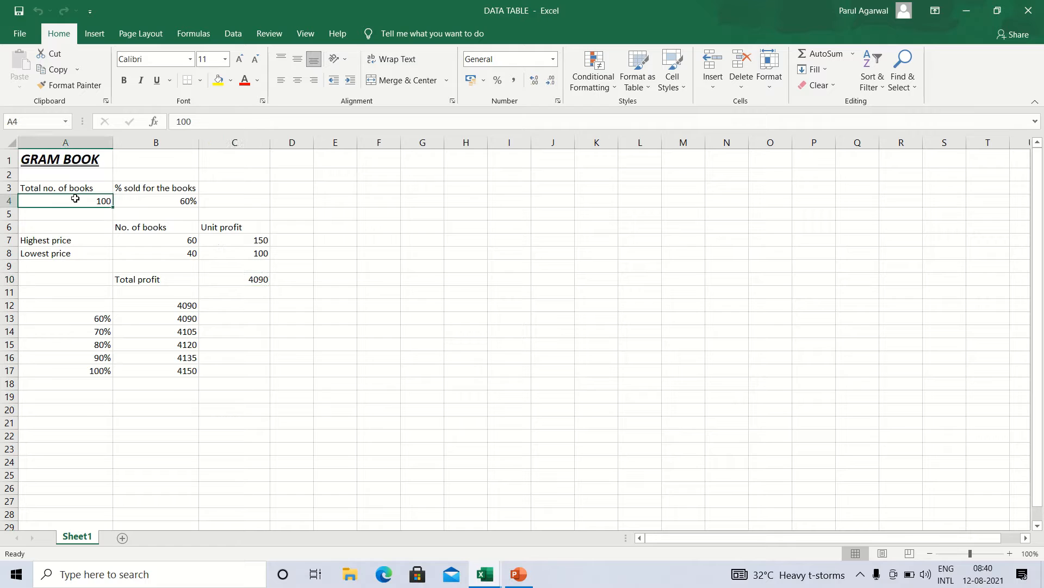
click(60, 154)
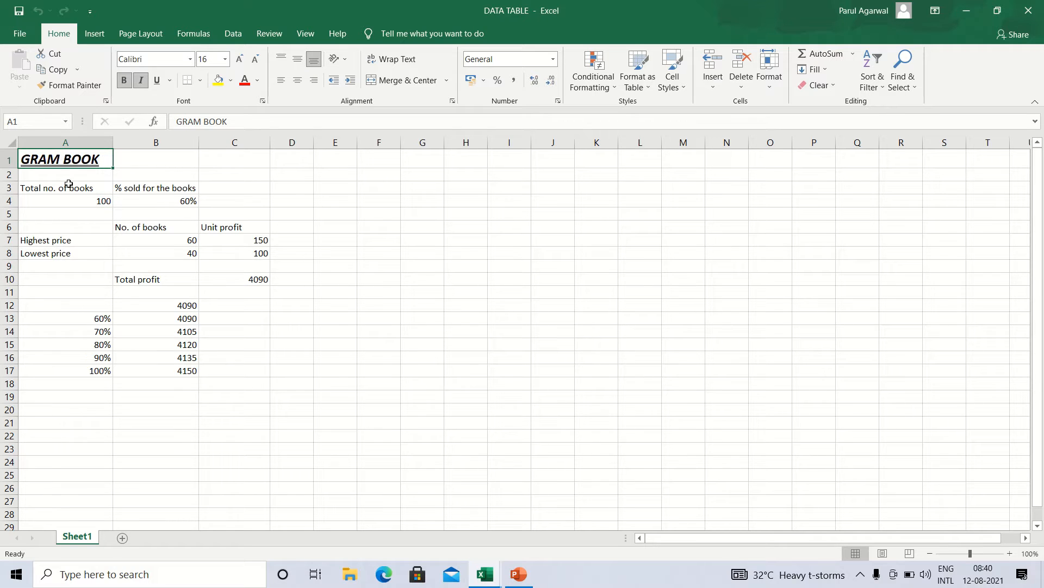
click(84, 198)
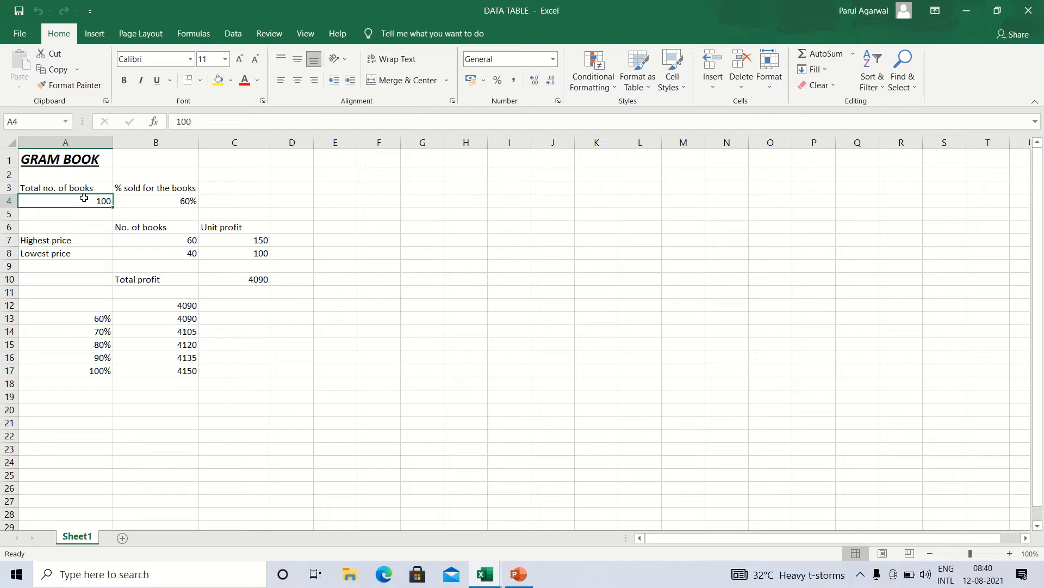
click(182, 199)
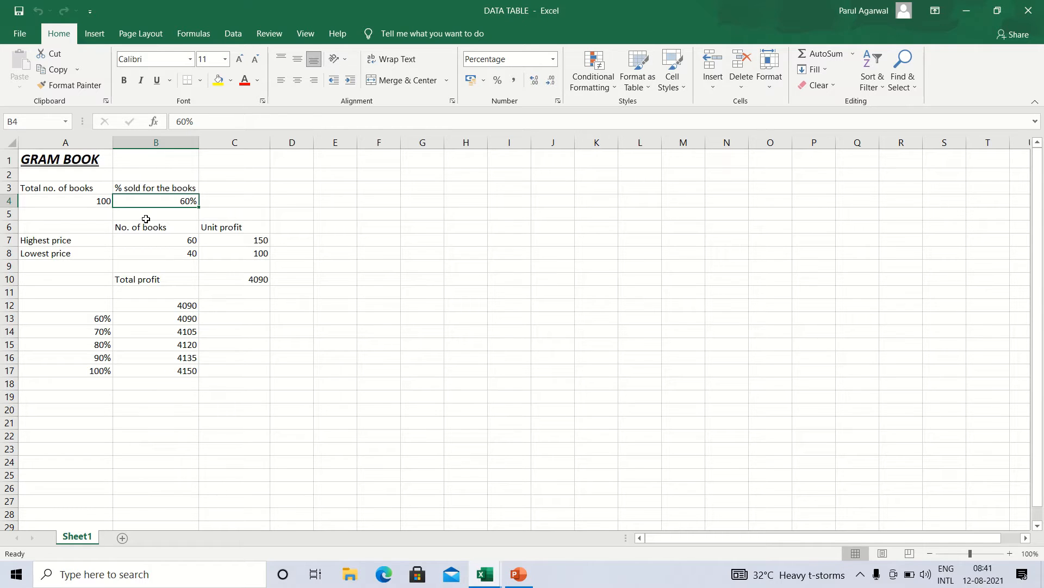
click(89, 198)
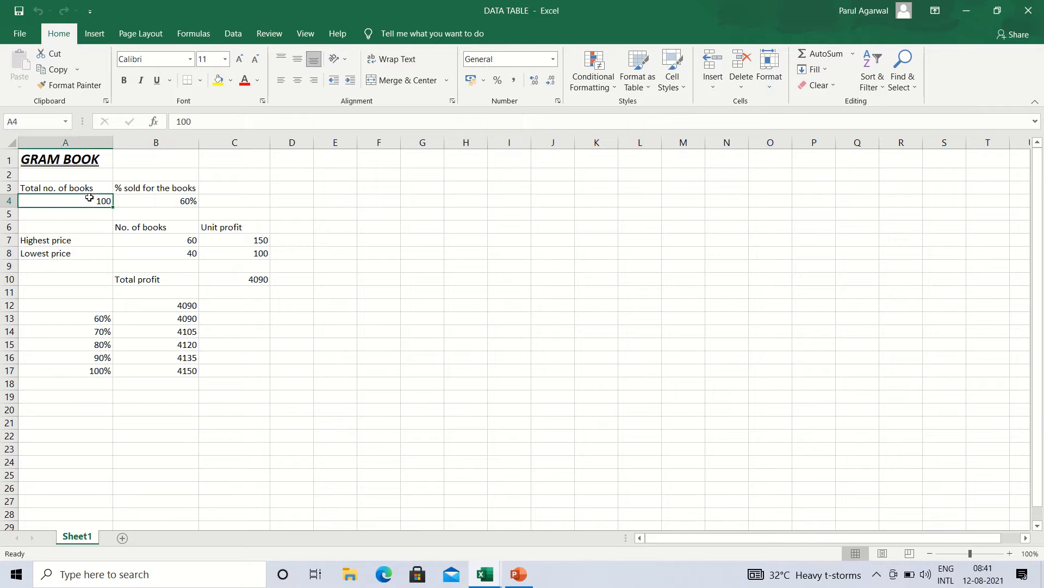
click(141, 198)
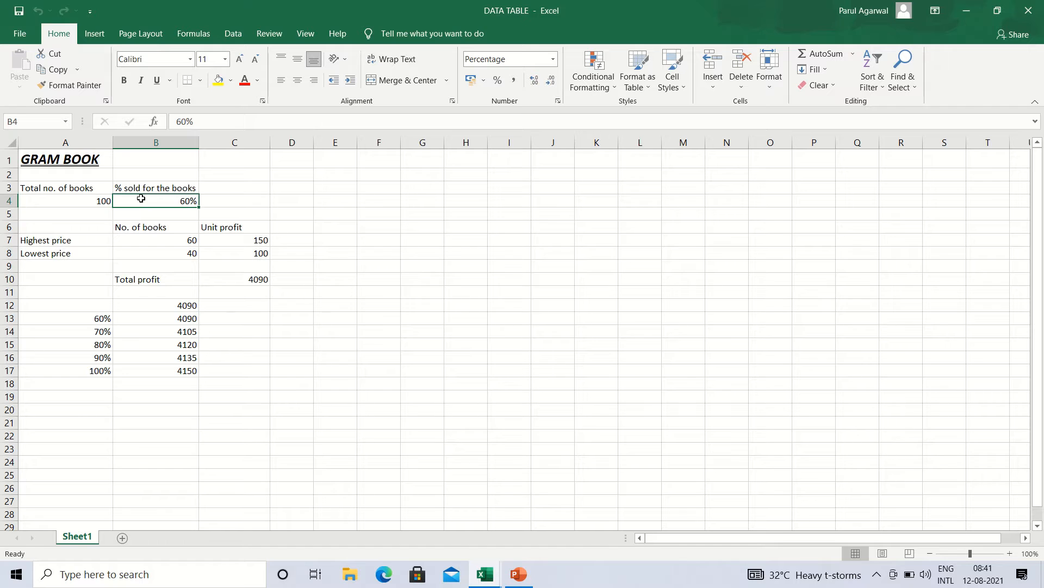
click(253, 241)
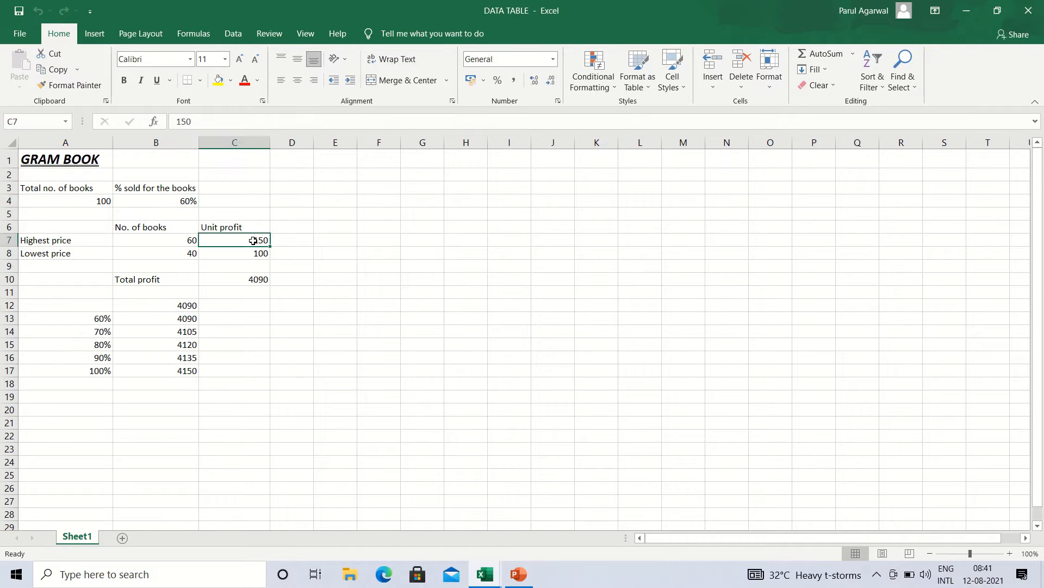
click(67, 201)
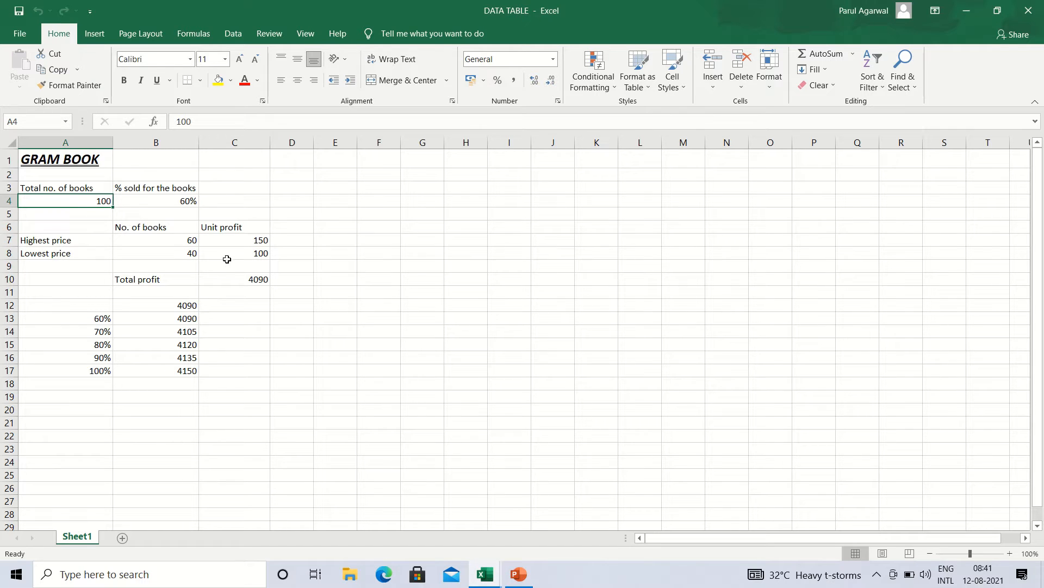
click(251, 240)
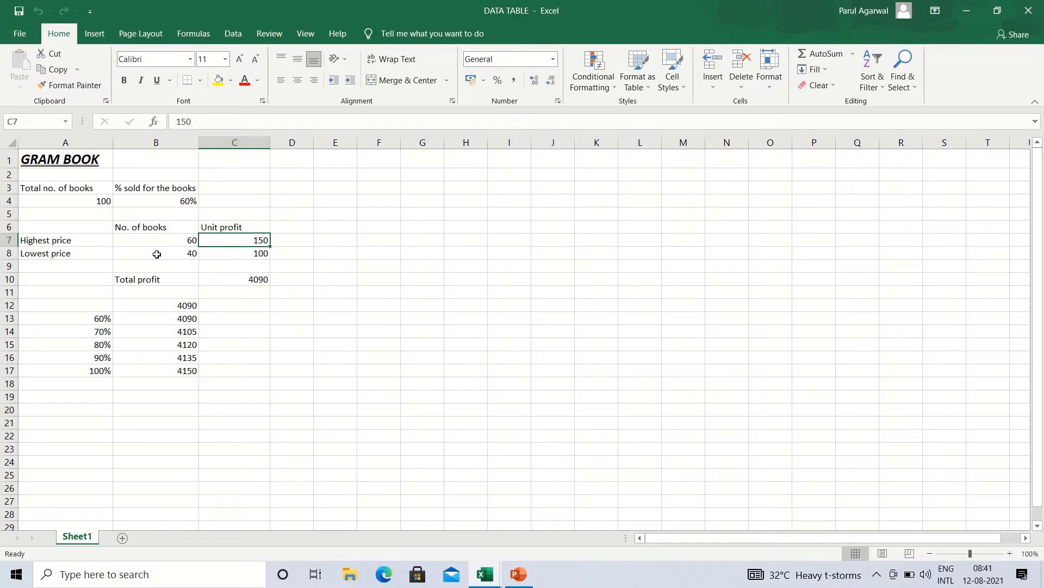
Step: Examine the number of books and unit profit in the Highest price and Lowest price rows
click(61, 243)
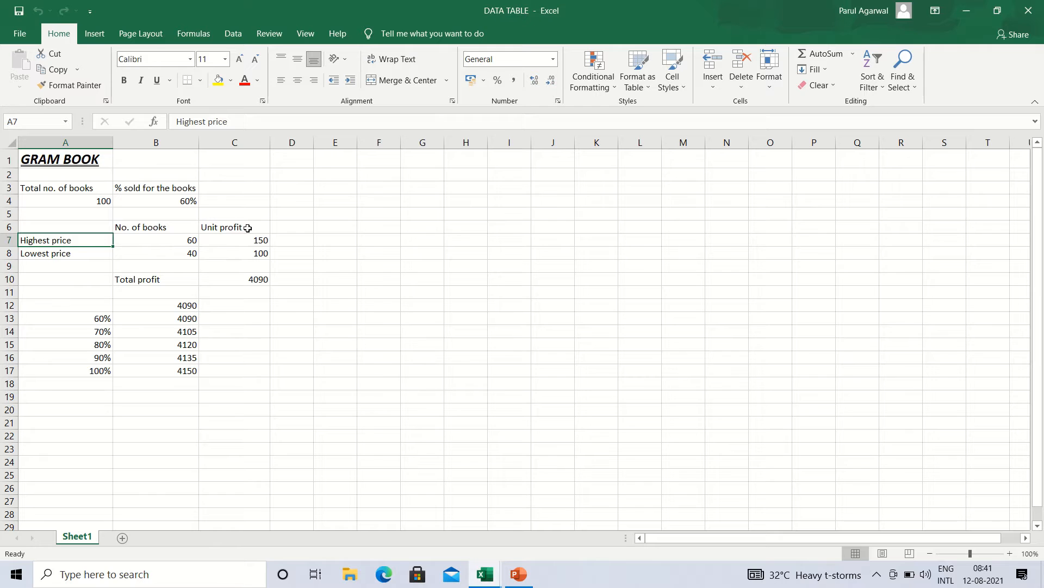
click(183, 235)
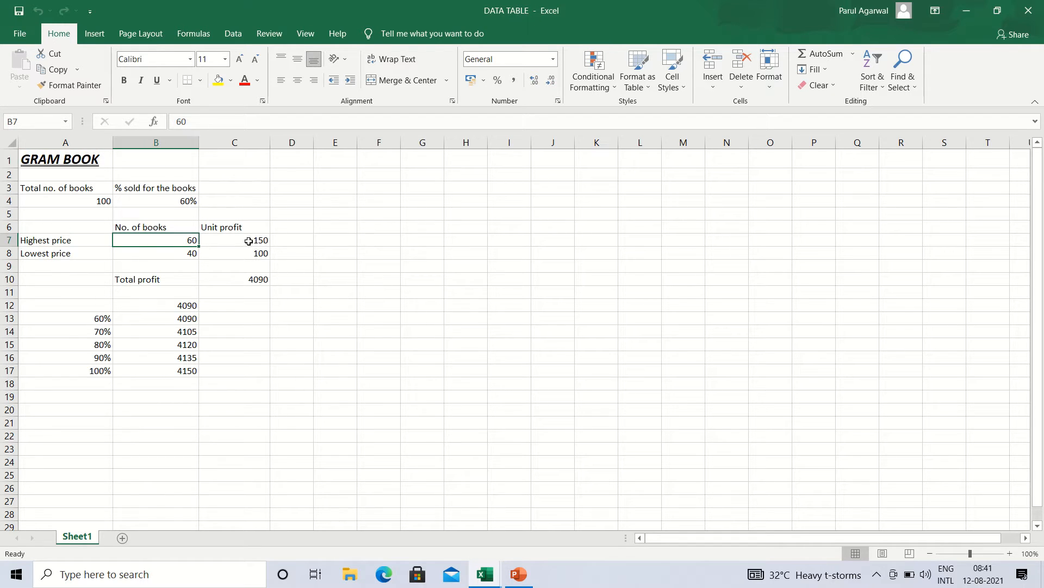
click(248, 241)
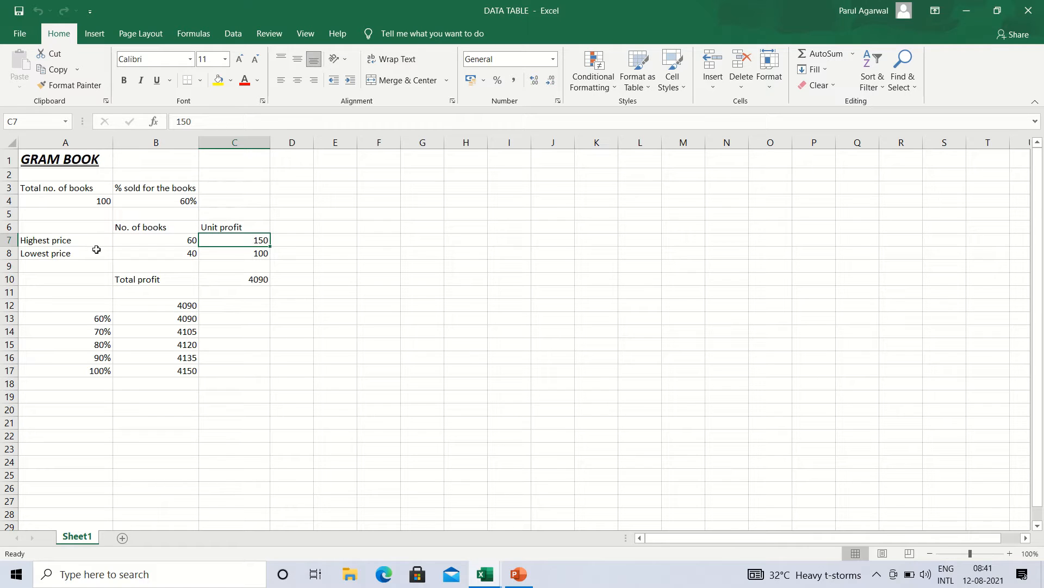
click(41, 253)
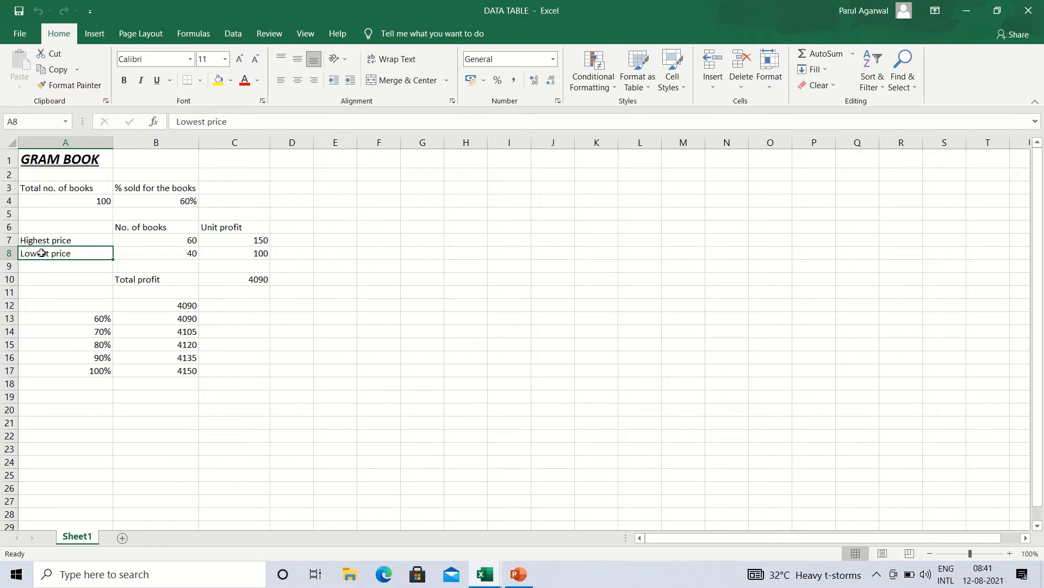
click(132, 248)
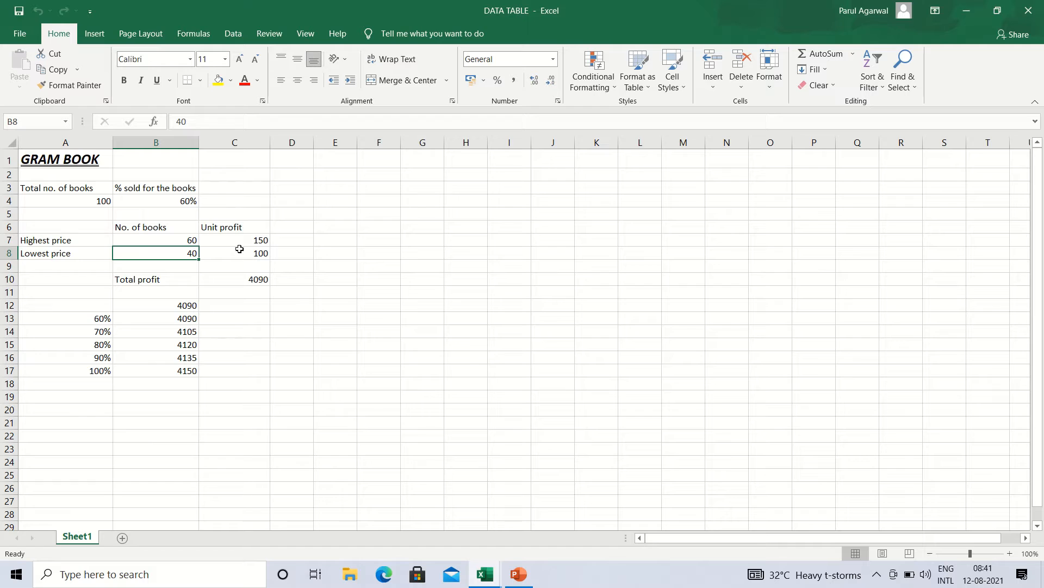
click(52, 258)
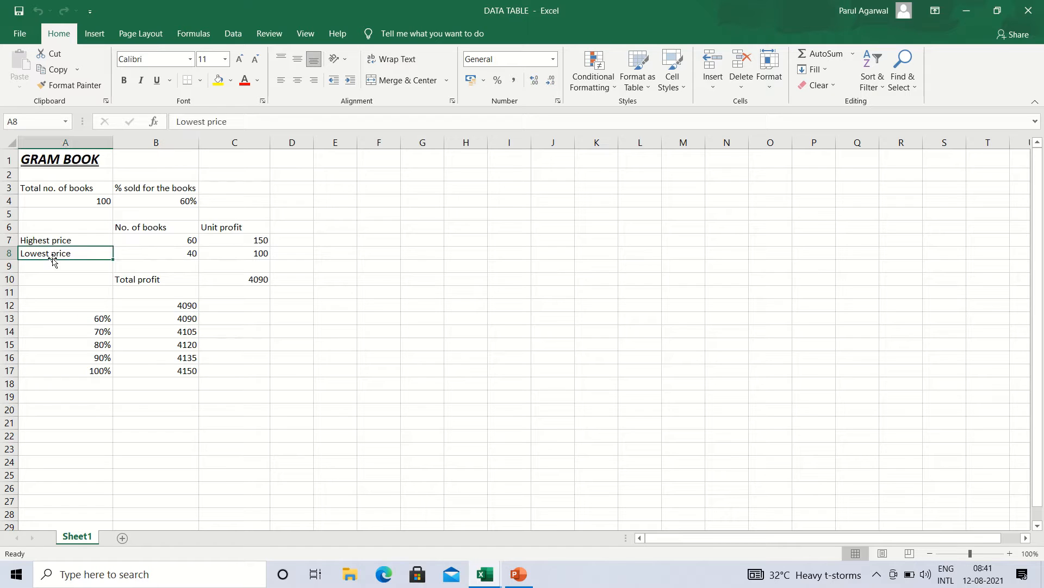
click(246, 253)
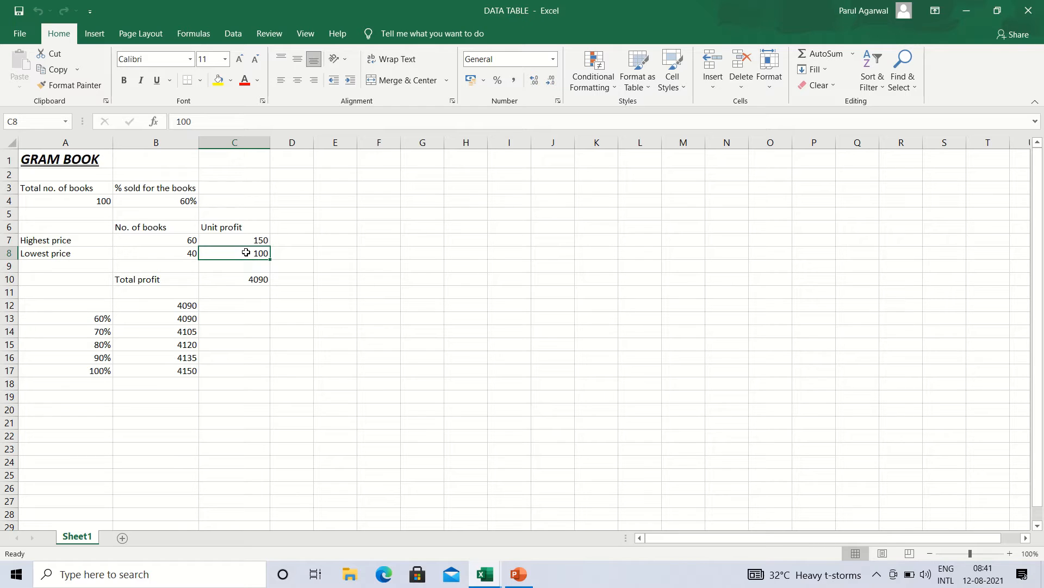
Step: Inspect the Total profit formula in C10 and the cells it refers to, leaving the formula as it is
click(238, 278)
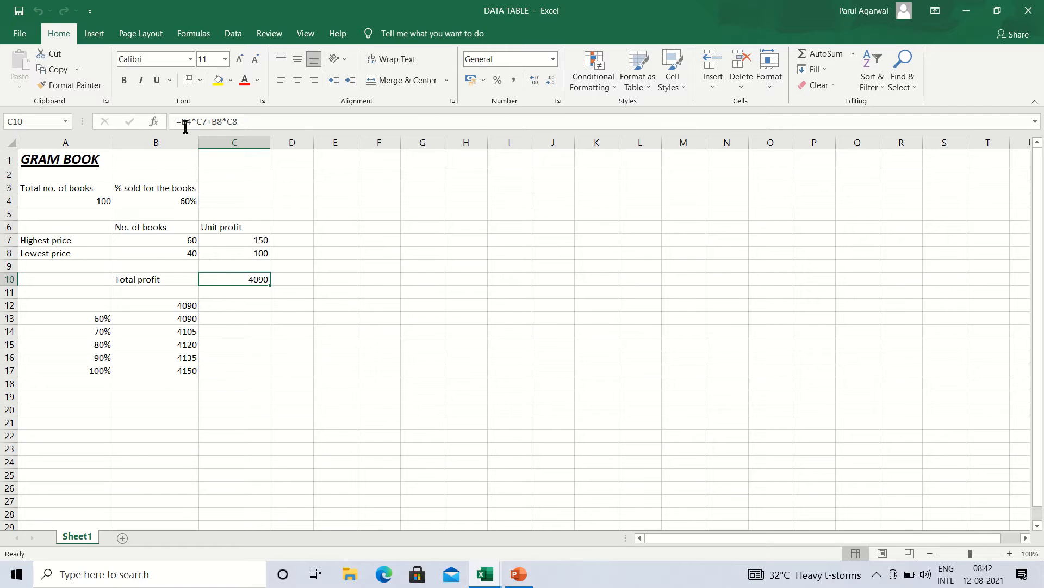
click(192, 239)
click(252, 238)
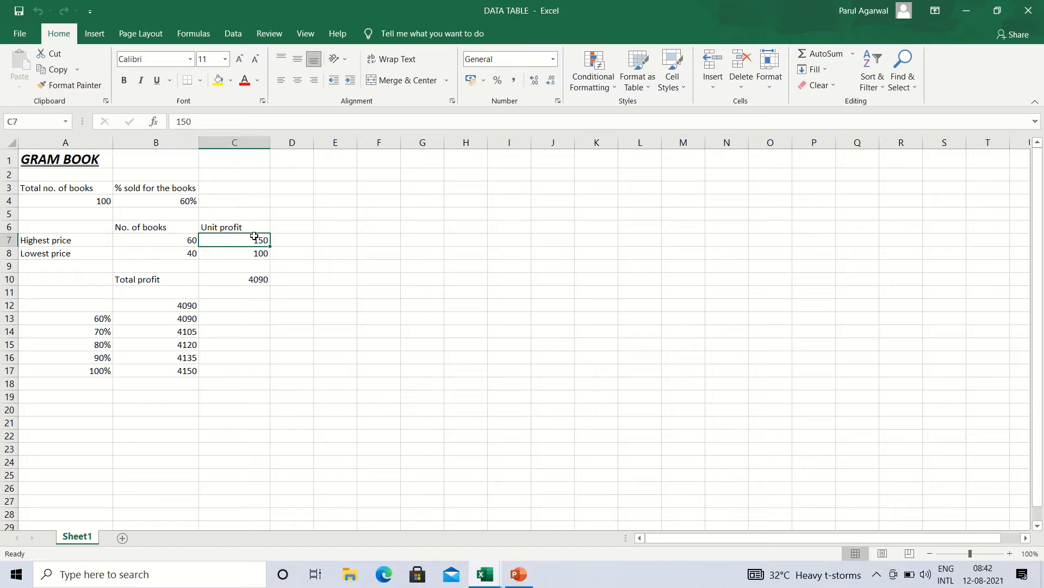
click(253, 284)
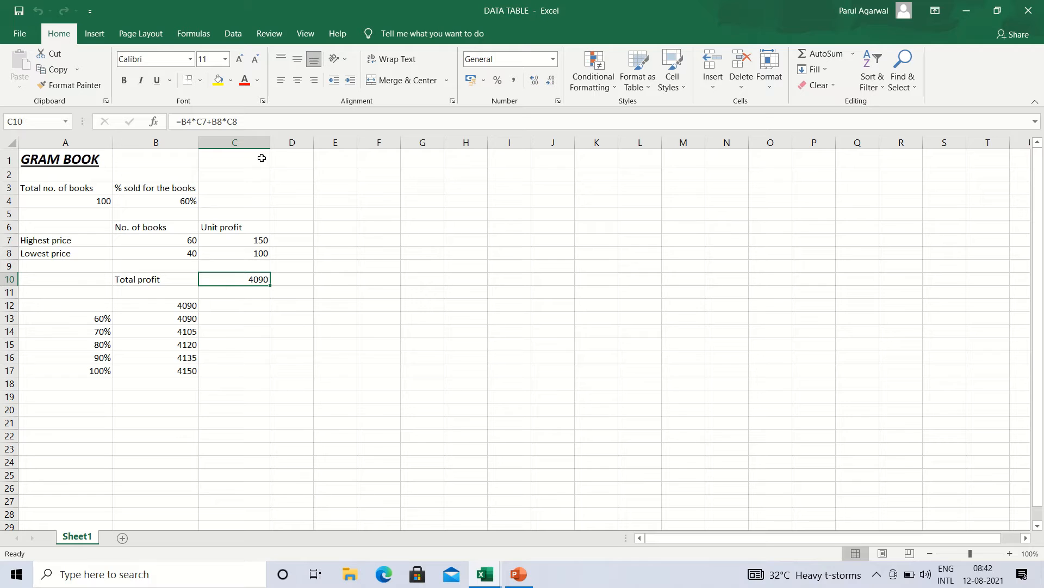
click(245, 117)
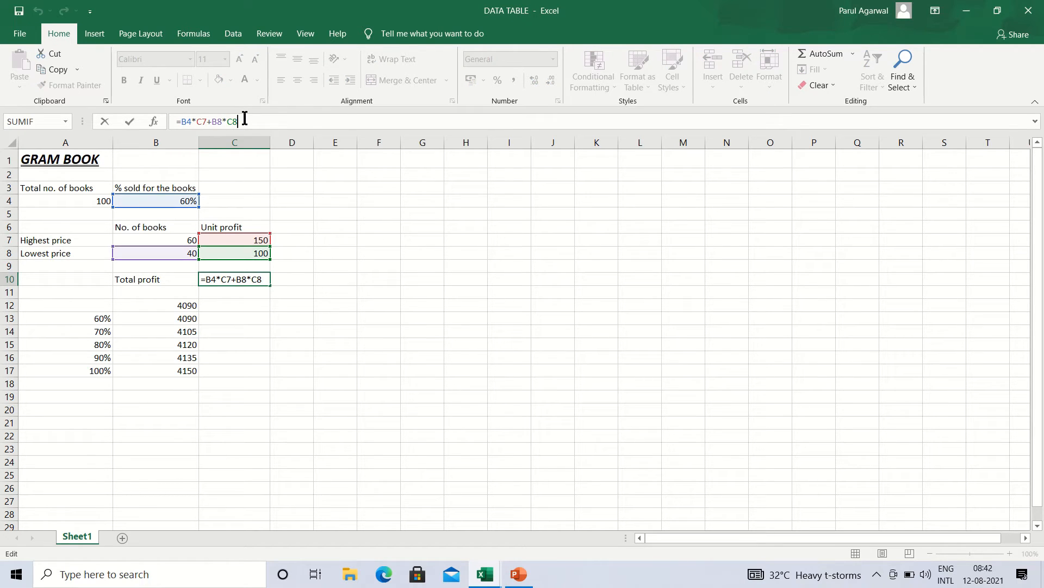
key(Return)
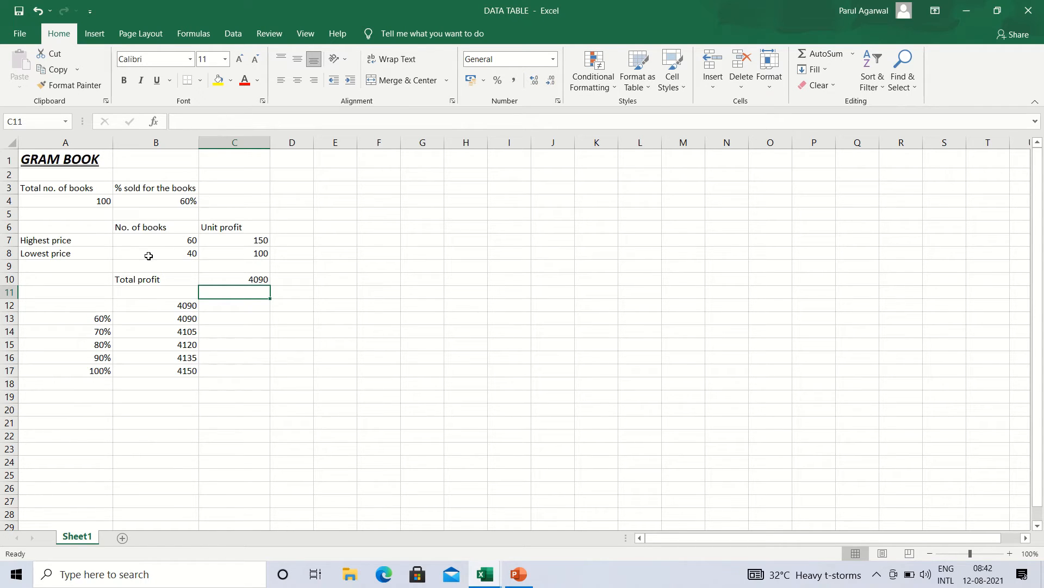
Step: Examine the data table in A12:B17, checking the linked profit in B12 and the results for the percentages in column A
click(176, 238)
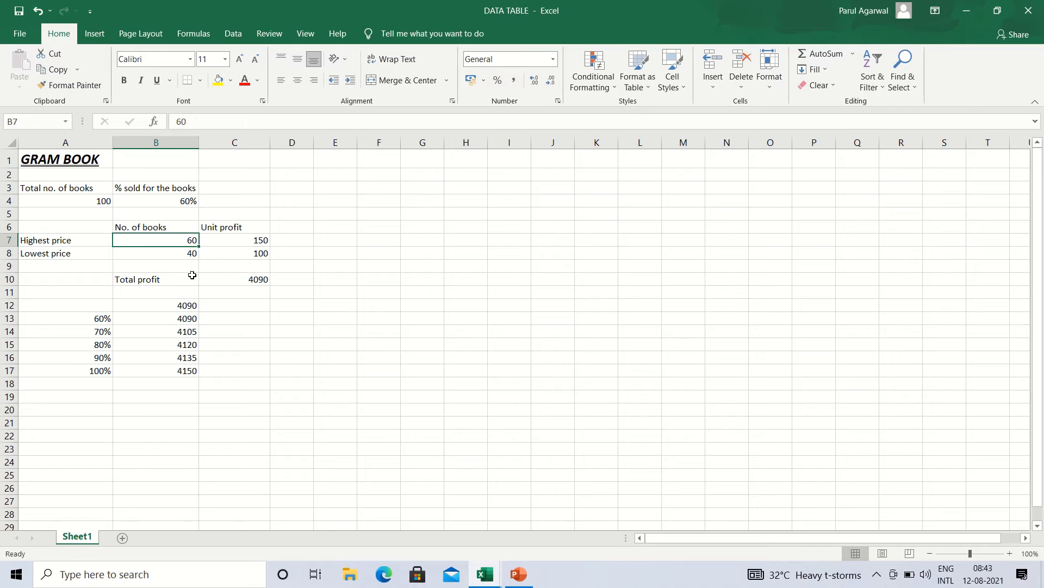
click(102, 318)
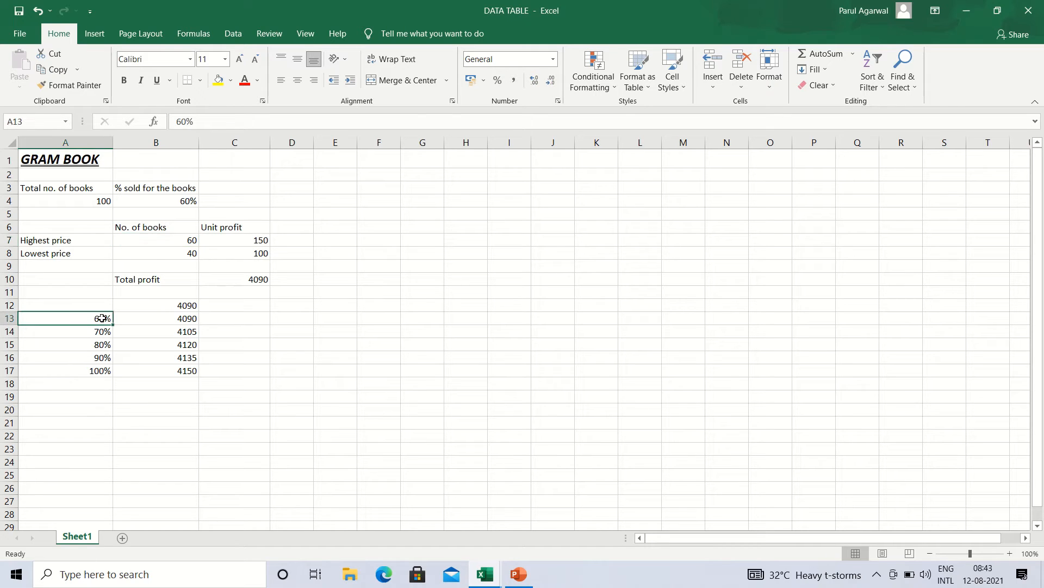
click(192, 306)
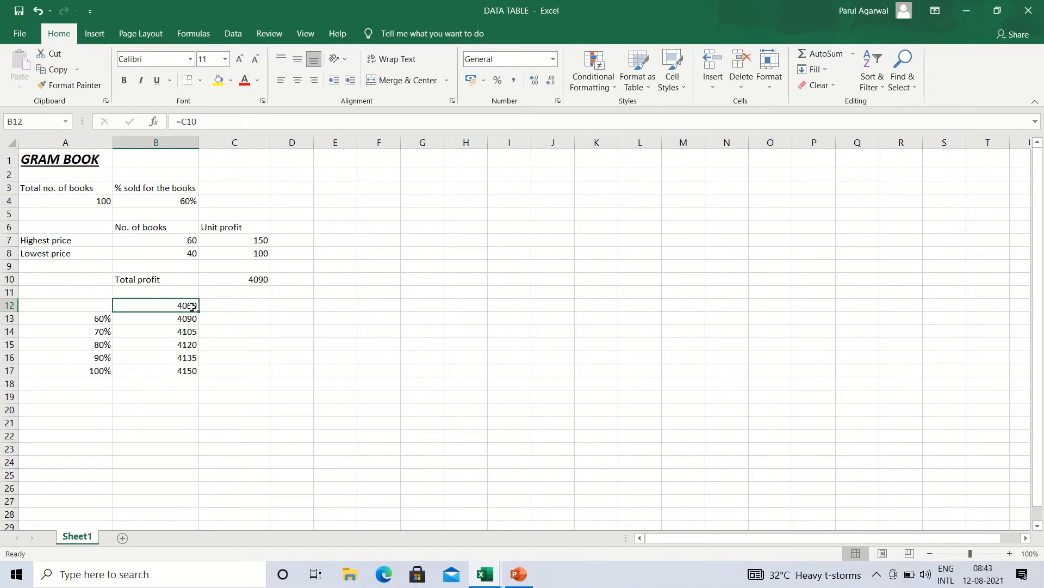
click(97, 322)
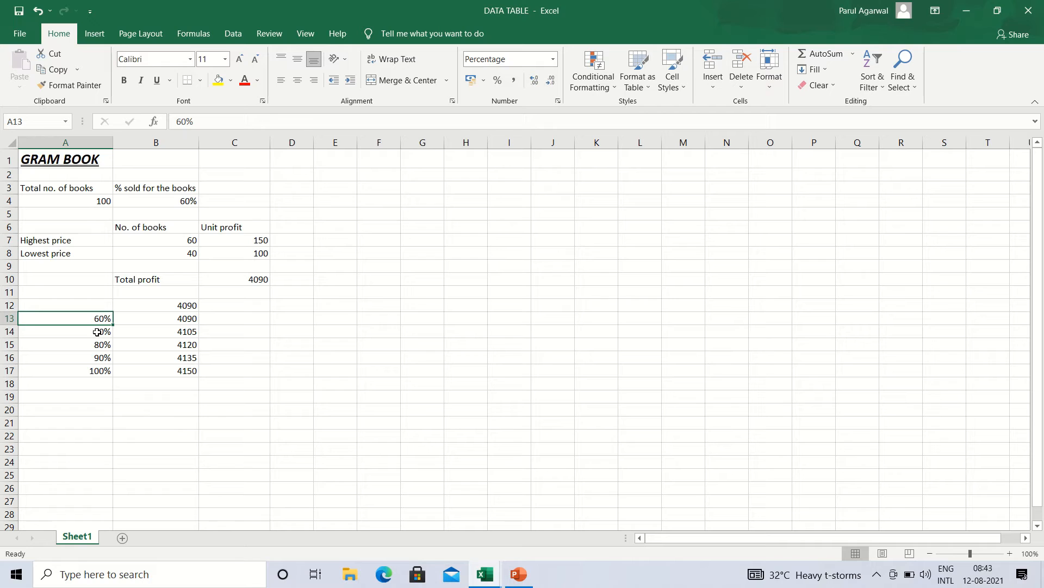
click(97, 332)
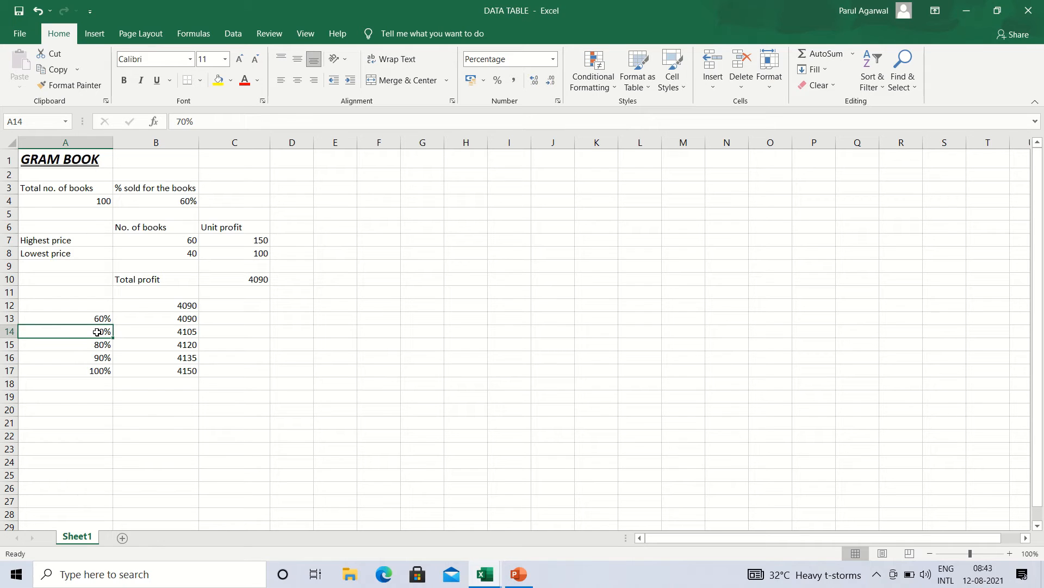
click(264, 240)
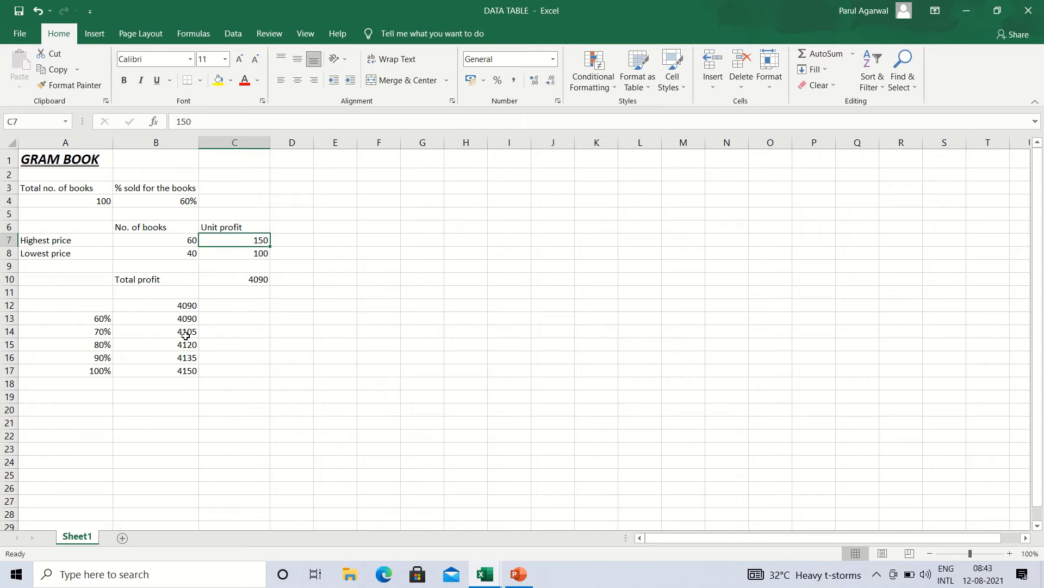
click(108, 343)
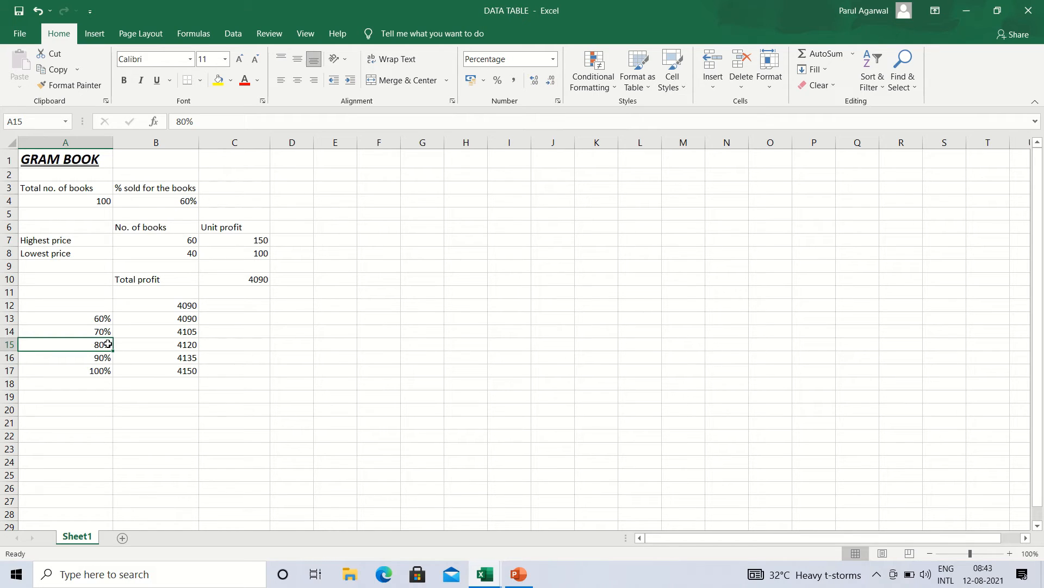
click(173, 346)
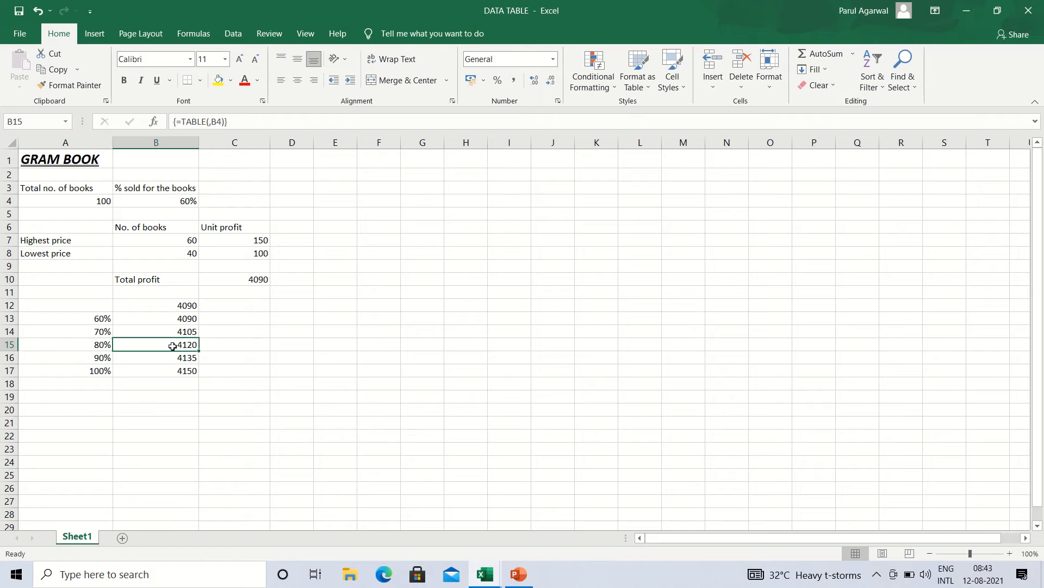
click(102, 361)
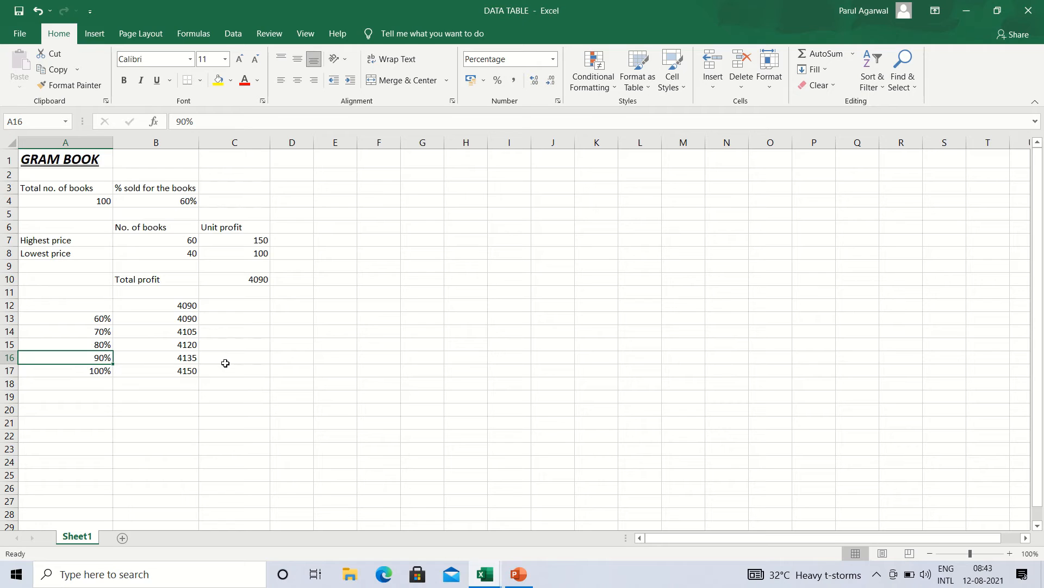
Step: Undo the last formula entry in C10 and clear the data table results in B13:B18
key(ctrl+z)
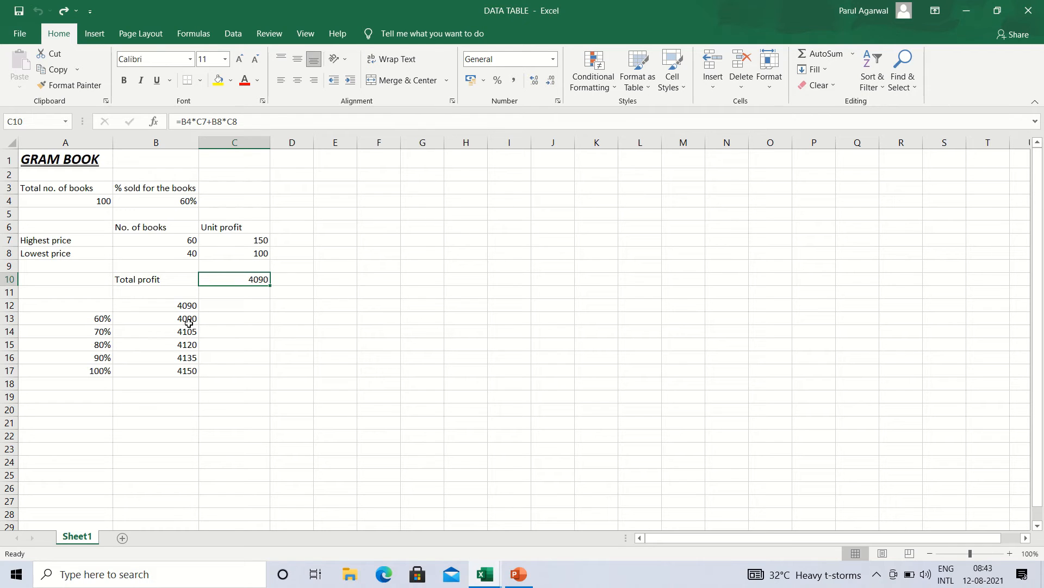
drag(181, 320, 181, 382)
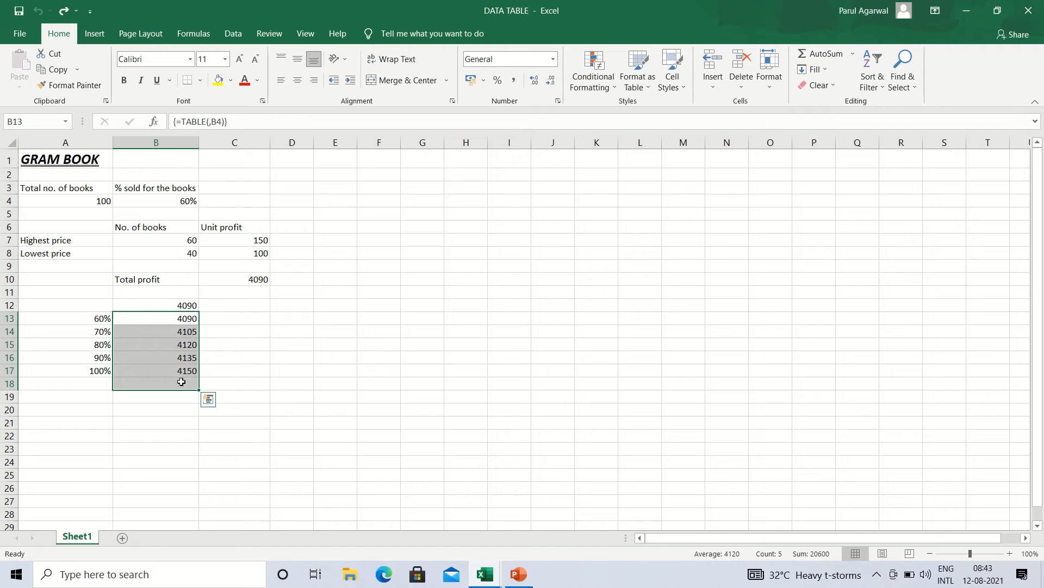
key(Delete)
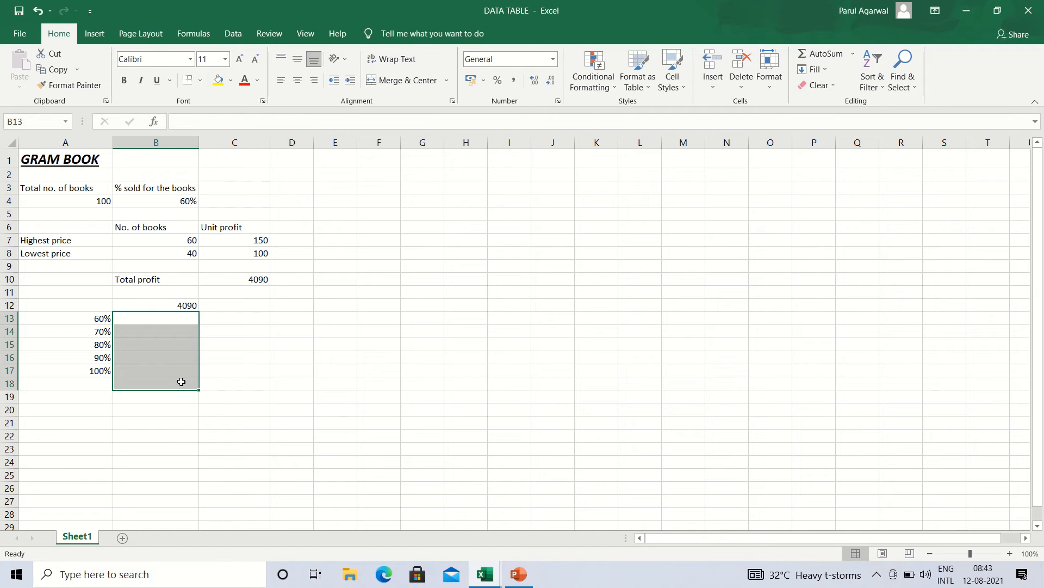
Step: Move the 60% and 70% cells from A13:A14 to B12:B13, replacing the existing data
drag(58, 336, 155, 299)
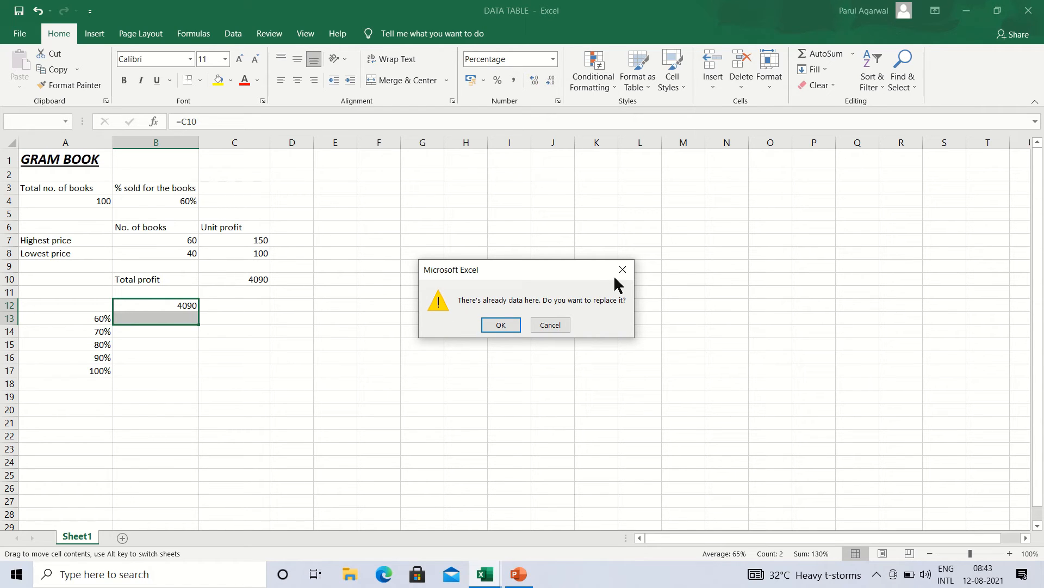
click(501, 325)
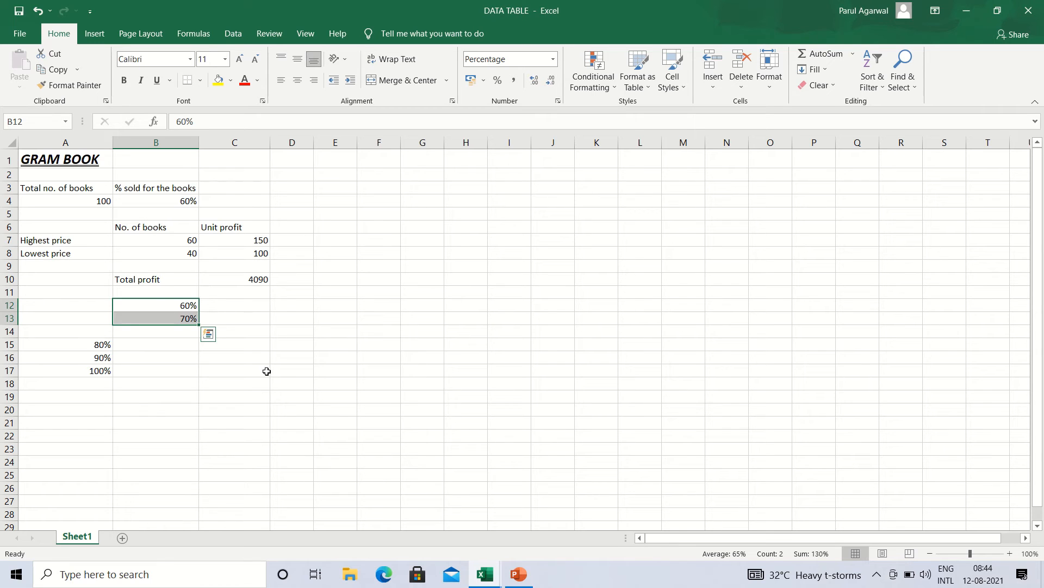
Step: Undo the last cell move so the 60% and 70% entries go back to A13:A14
key(ctrl+z)
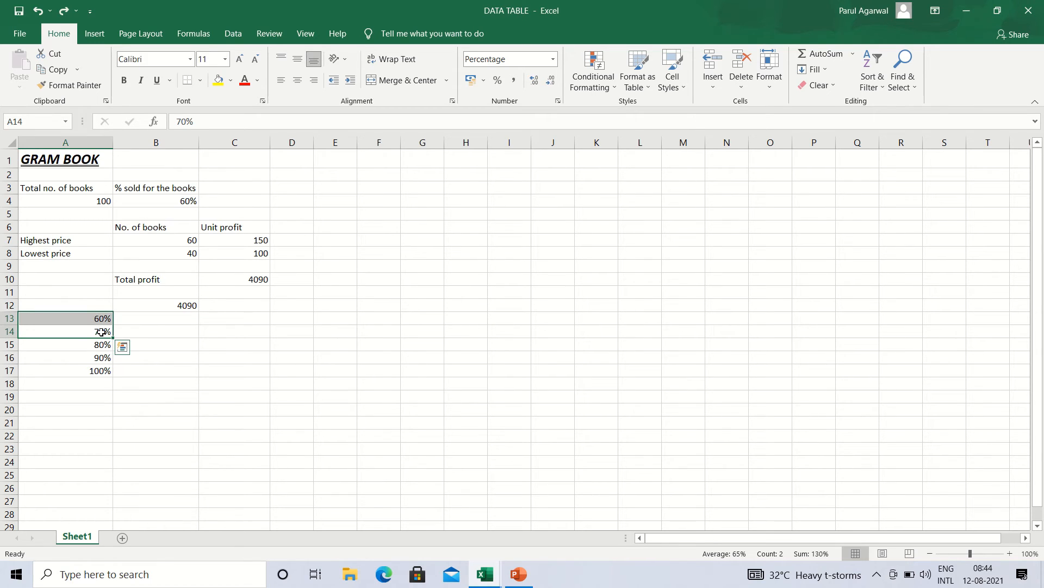
click(158, 316)
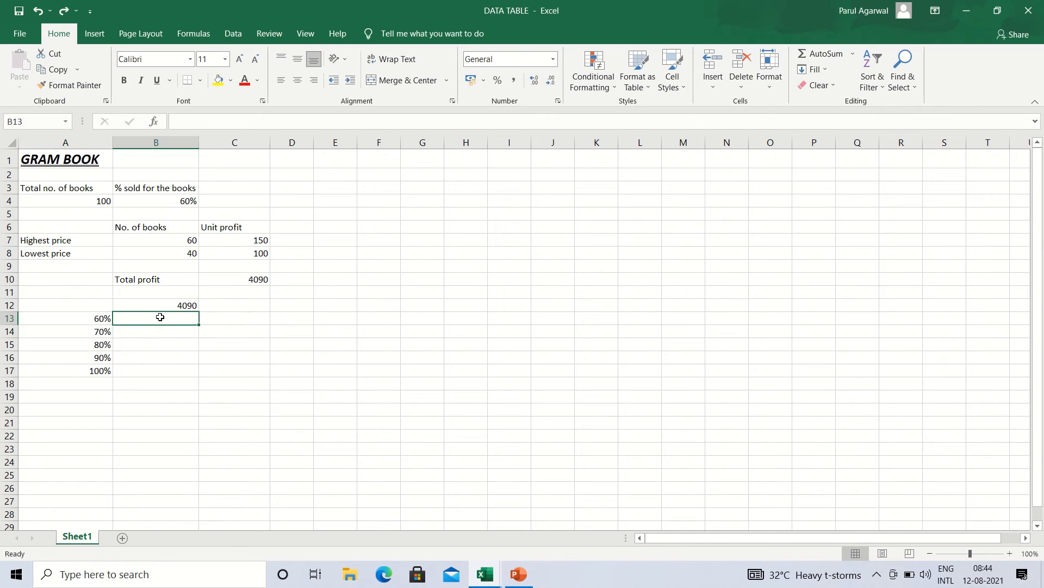
Step: Create a one-variable What-If data table over A12:B17, using the % sold cell B4 as the column input cell
click(68, 306)
drag(69, 306, 145, 366)
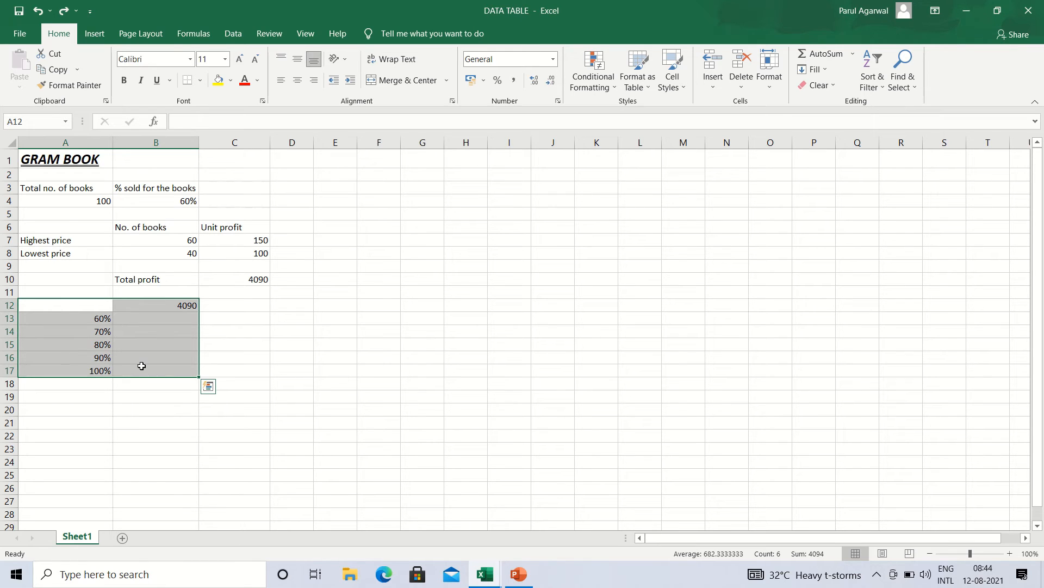
click(234, 33)
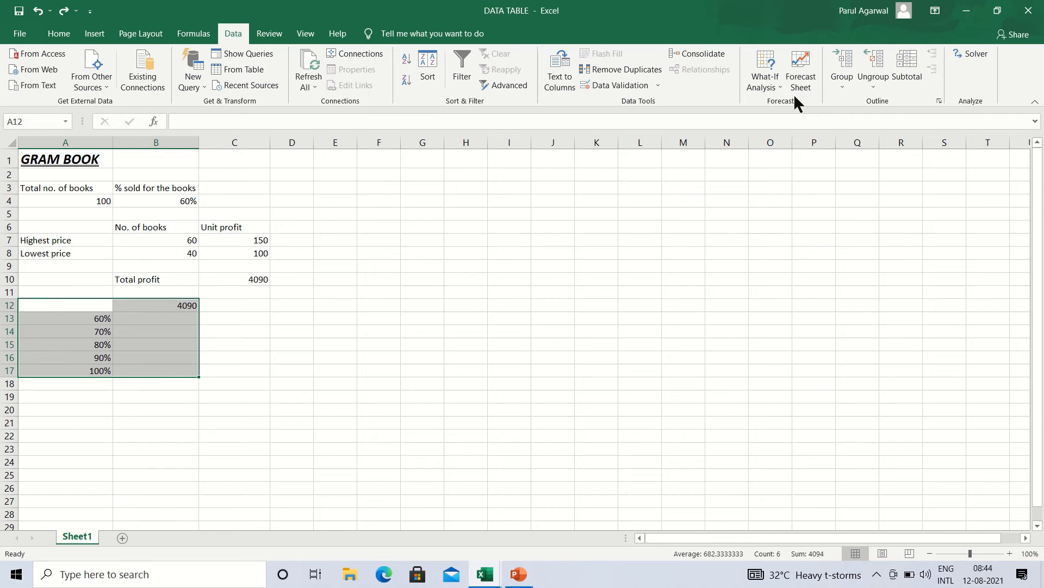
click(778, 83)
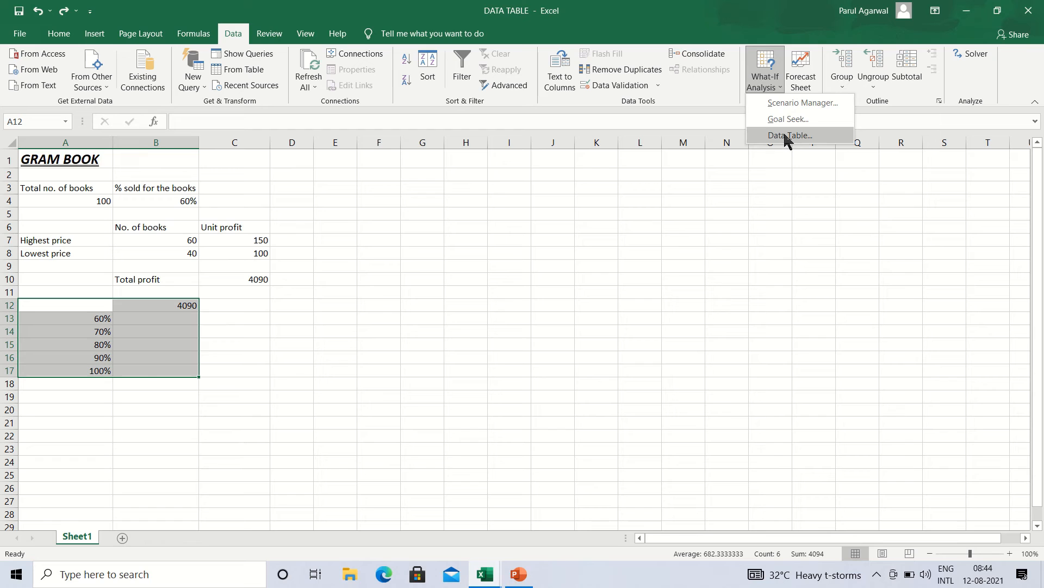
click(786, 136)
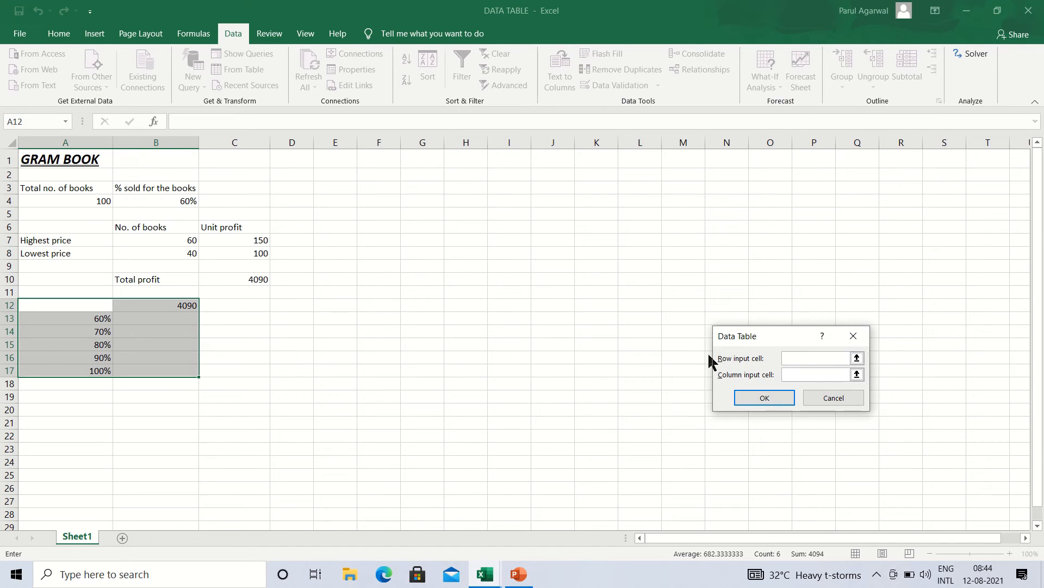
click(787, 374)
click(236, 361)
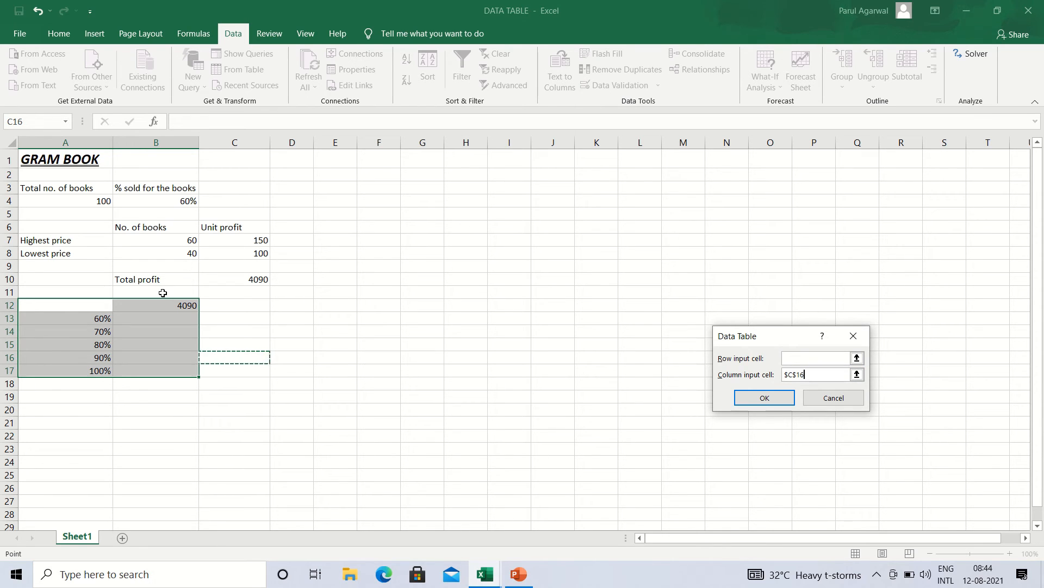
click(181, 200)
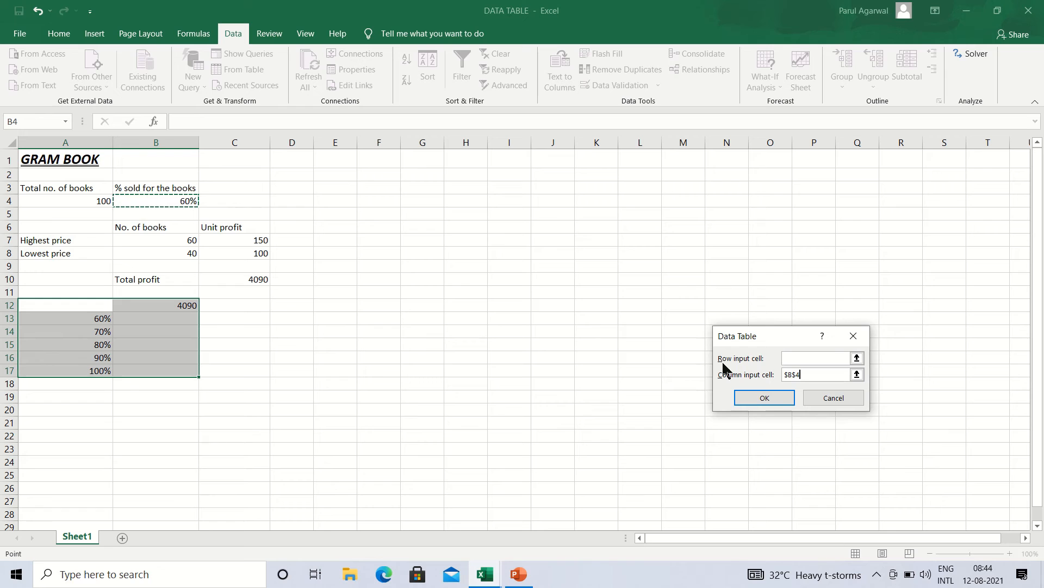
click(756, 397)
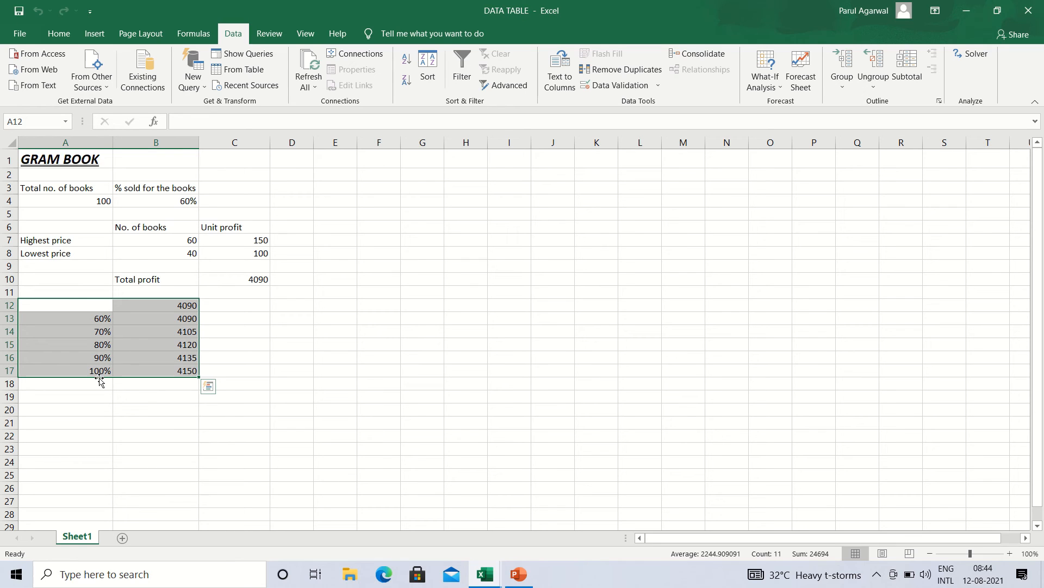
Step: Examine the data table's total profit results in B13:B17 against the percentages sold in column A
click(97, 331)
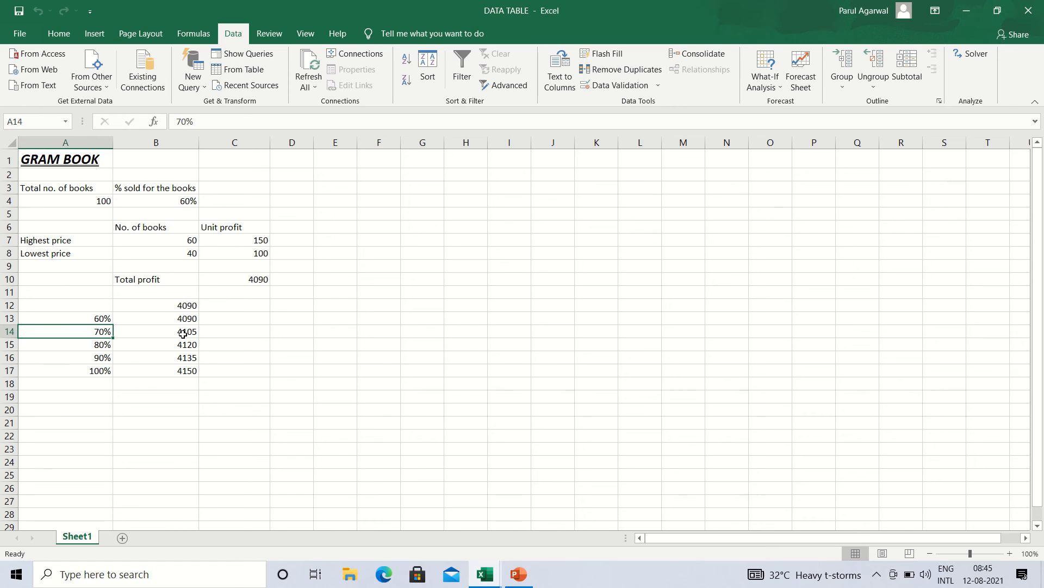
click(104, 346)
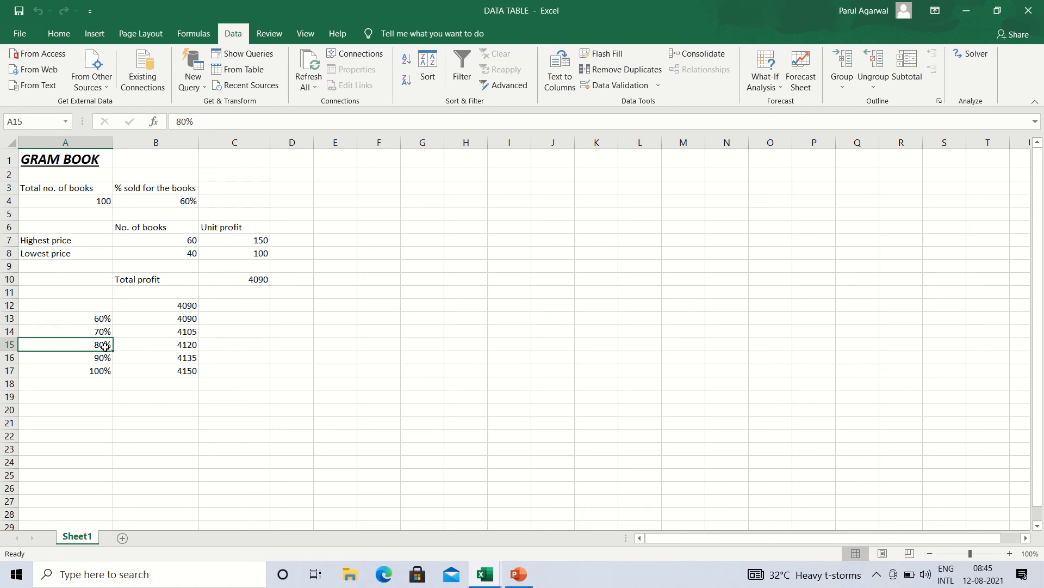
click(183, 342)
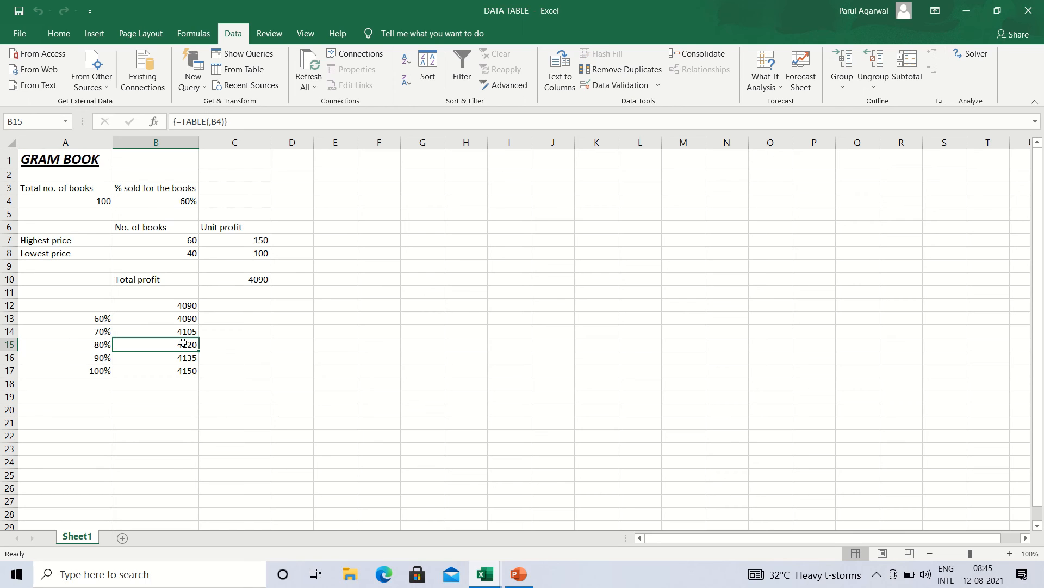
click(92, 359)
click(100, 373)
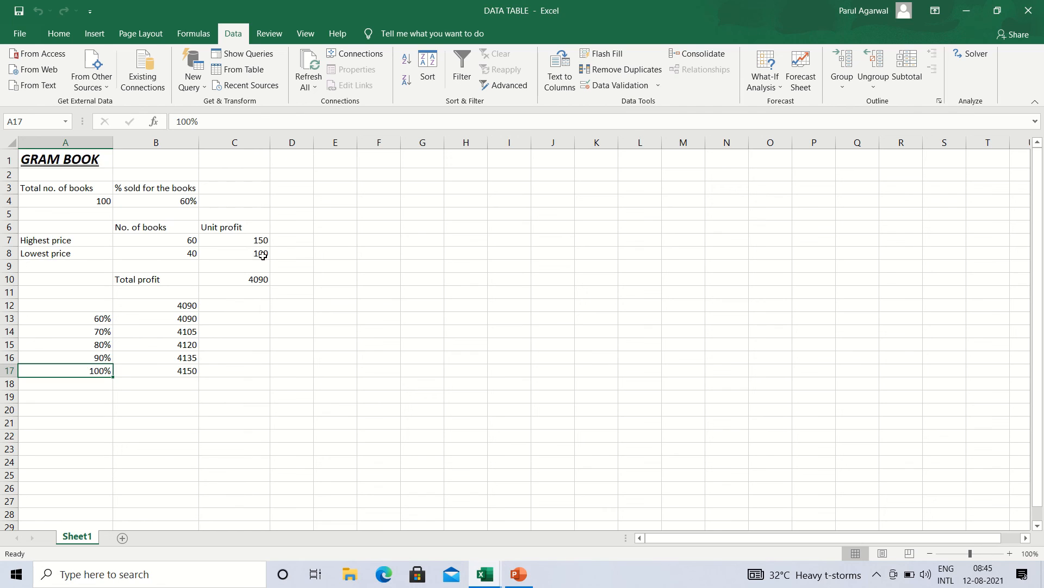
click(183, 349)
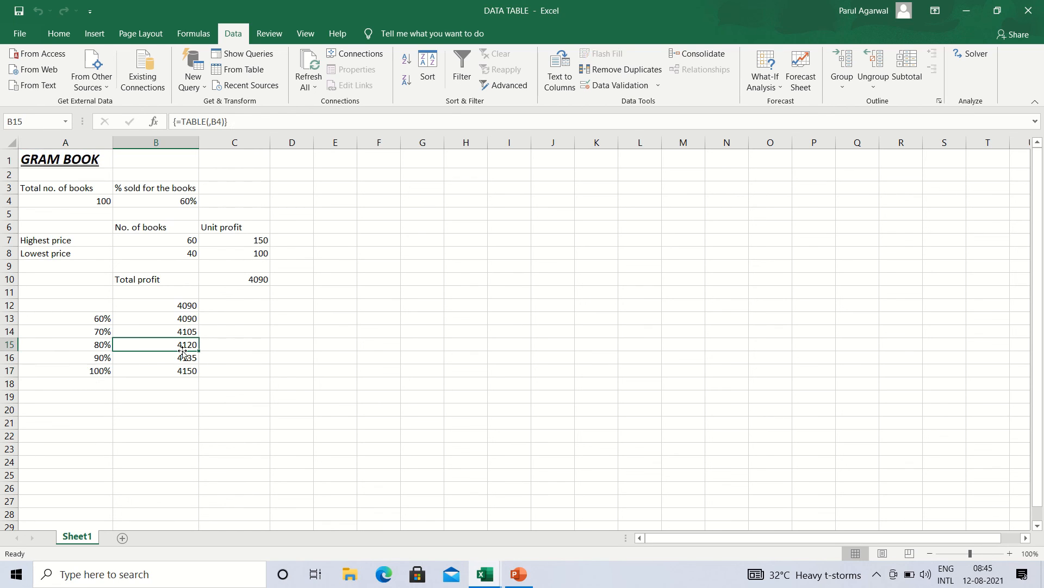
click(197, 358)
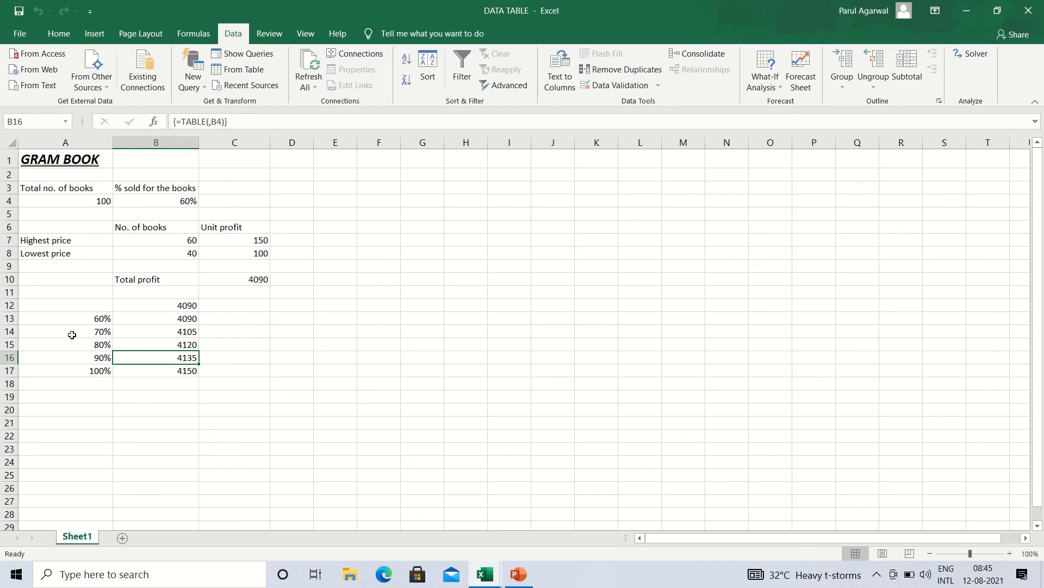
click(188, 344)
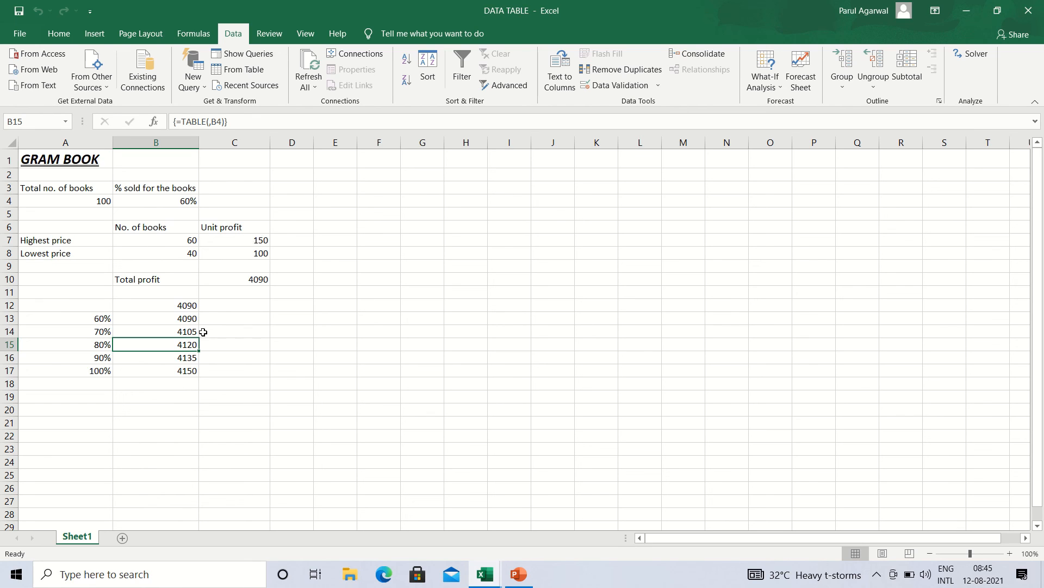
click(194, 371)
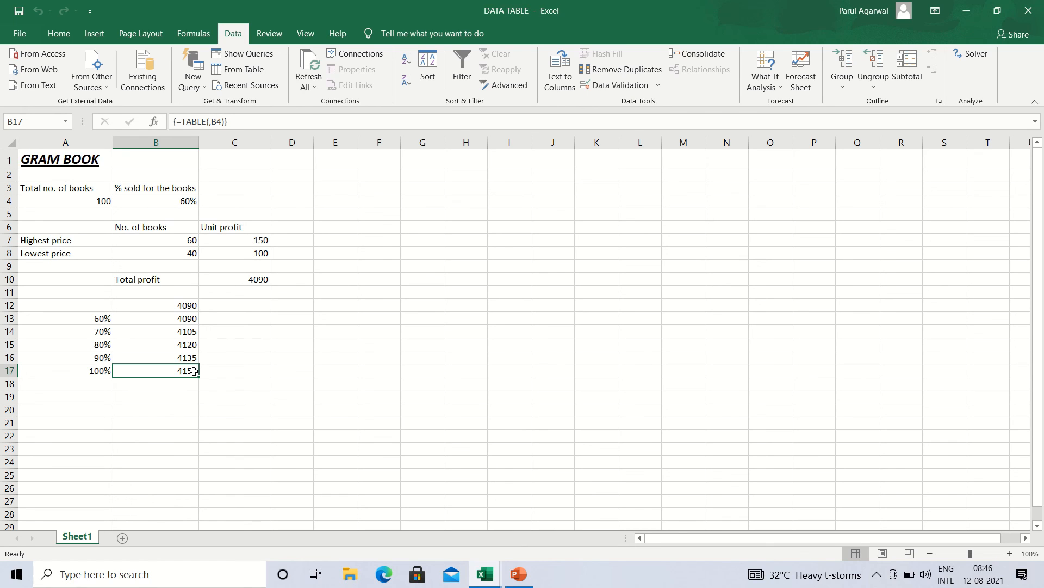
click(198, 346)
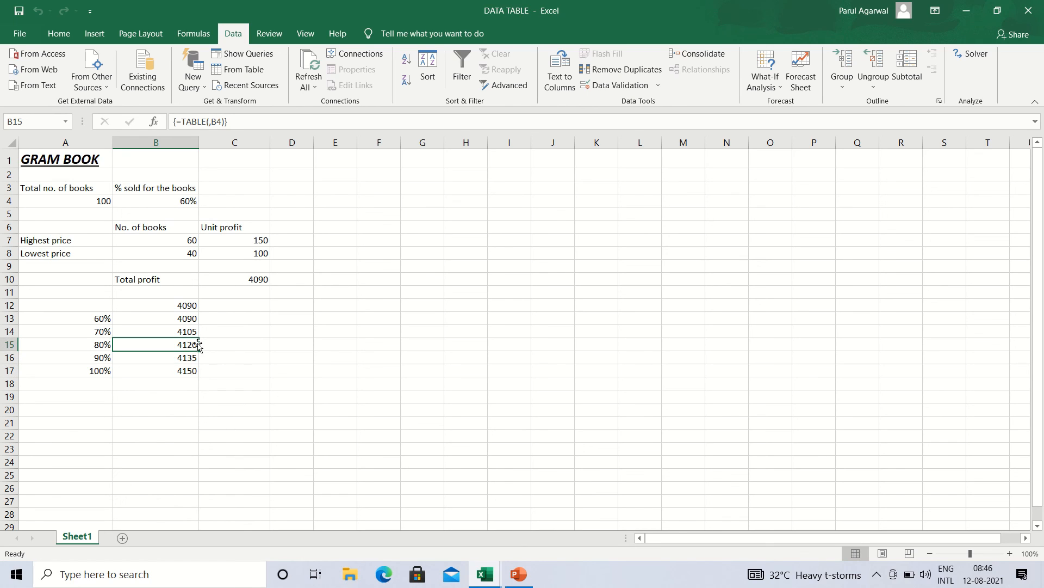